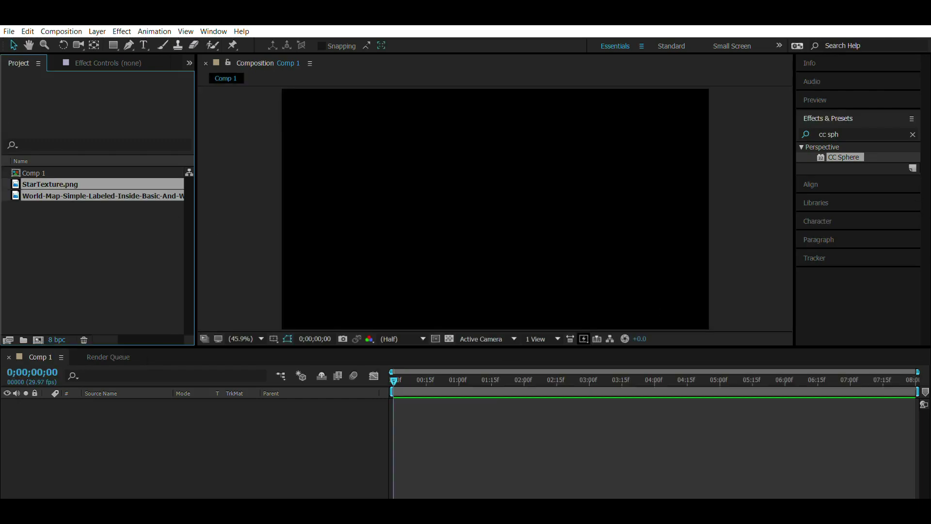
Clear the effects search and drag the star texture and world map images into Comp 1
click(913, 135)
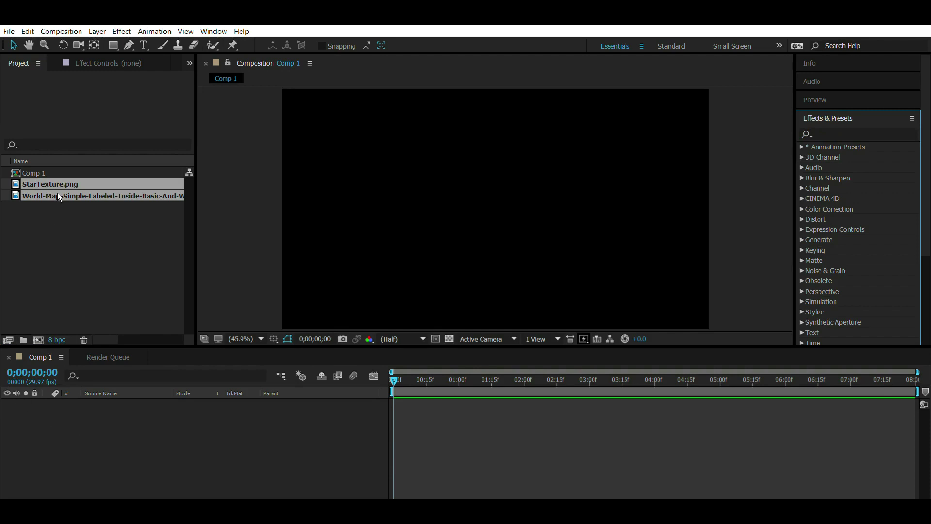
click(73, 187)
drag(76, 187, 57, 320)
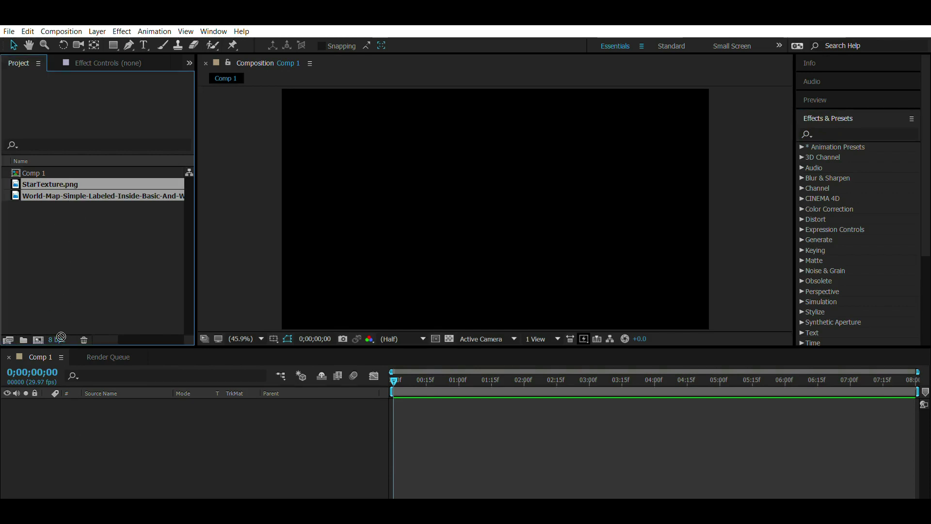
mouse_move(49, 399)
mouse_down()
mouse_move(59, 415)
mouse_move(109, 422)
mouse_up()
click(95, 429)
Keep World-Map above the starfield and set its Transform Scale to 50%
click(99, 402)
click(80, 421)
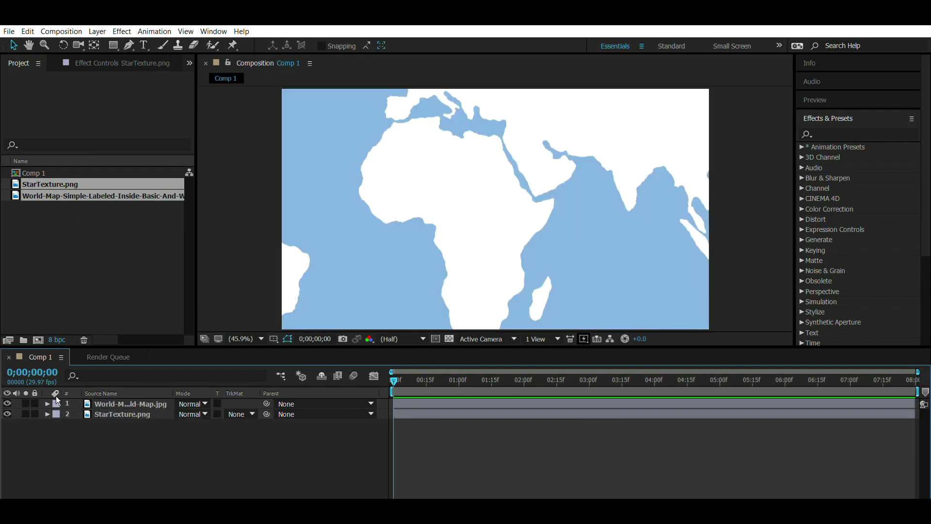
click(47, 403)
click(57, 413)
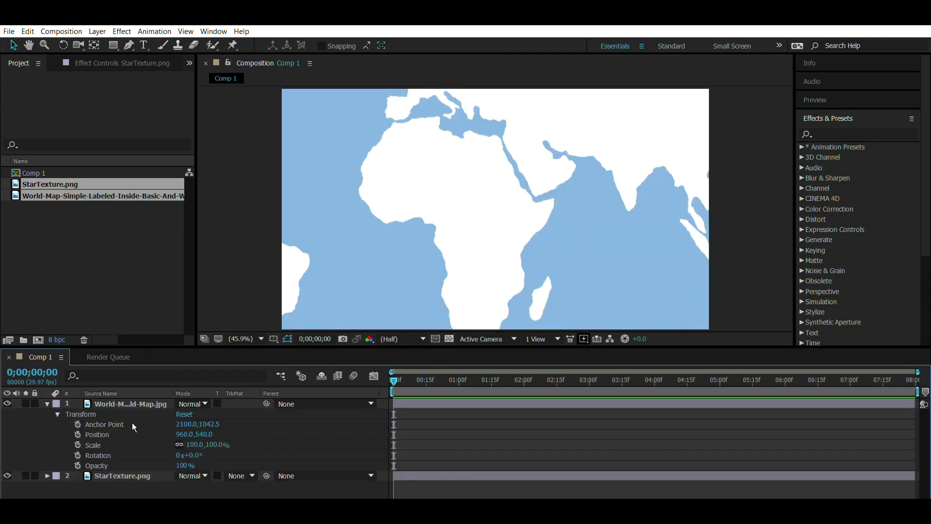
click(196, 443)
text(50)
key(Return)
click(73, 240)
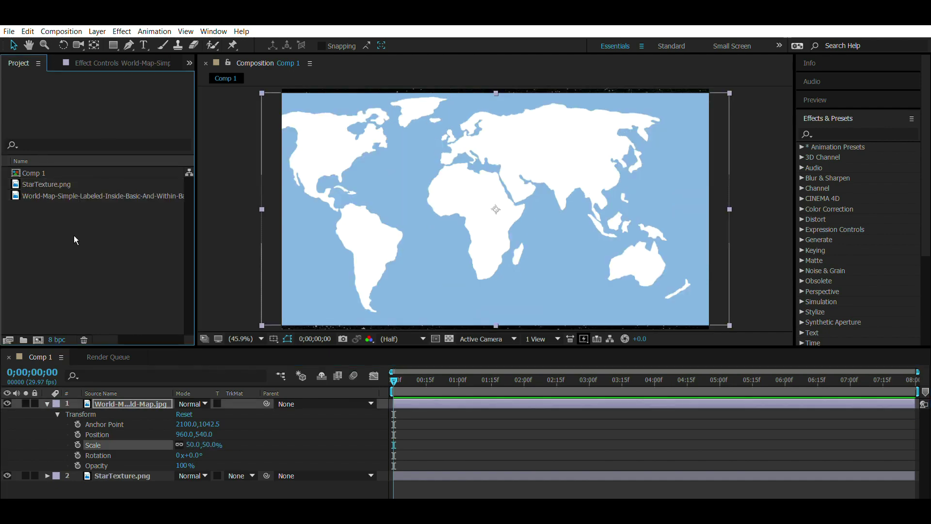
click(856, 131)
text(cc)
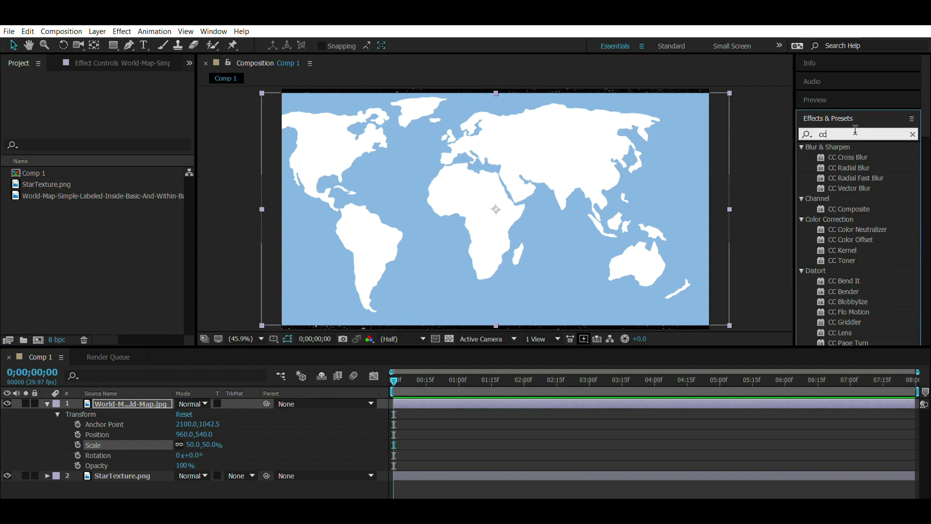
text( sp)
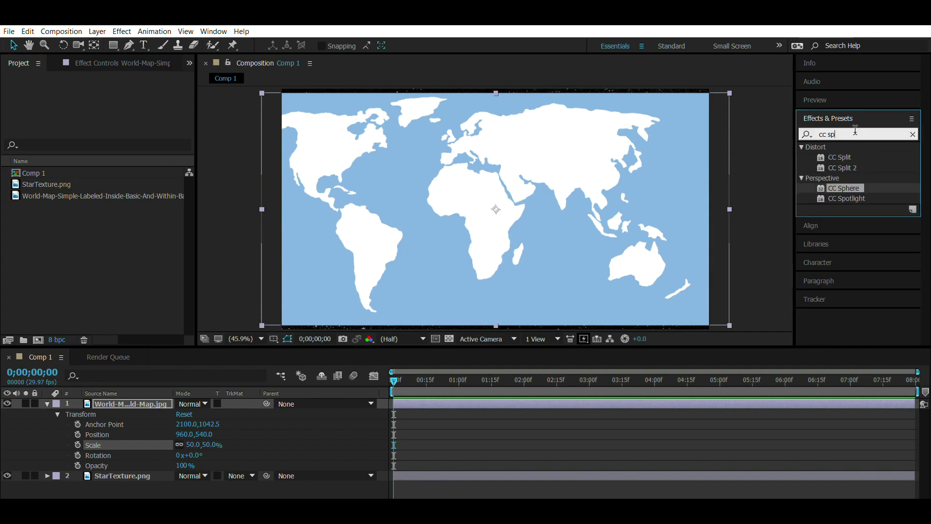
Find CC Sphere with the search 'cc sp' and apply it to the World-Map layer
click(861, 187)
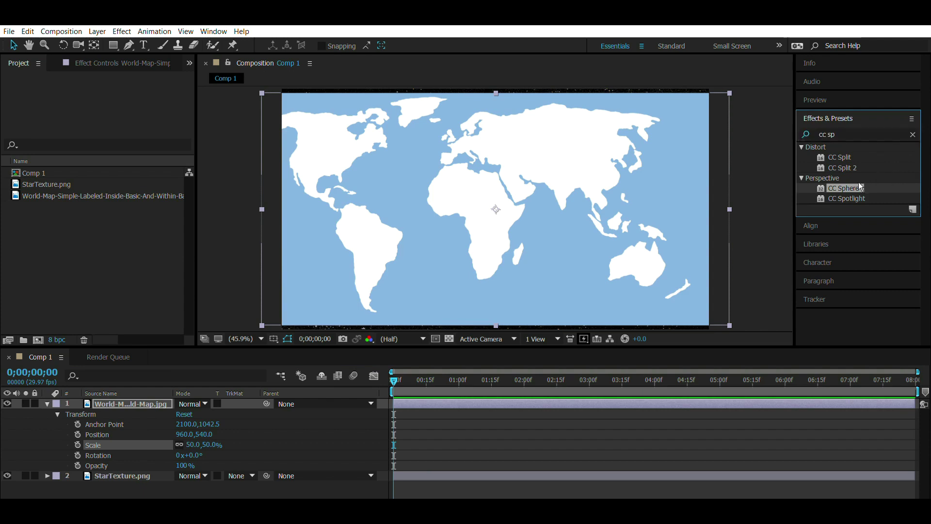
click(122, 406)
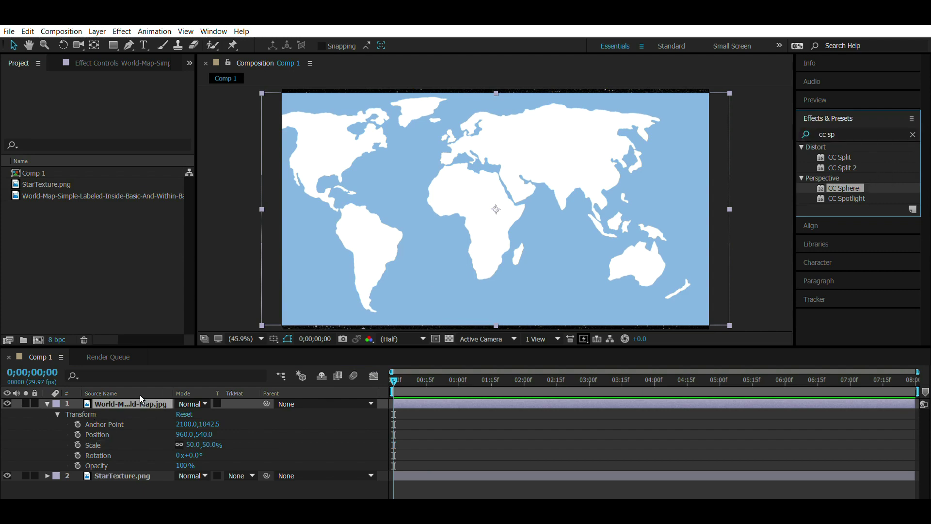
double_click(844, 188)
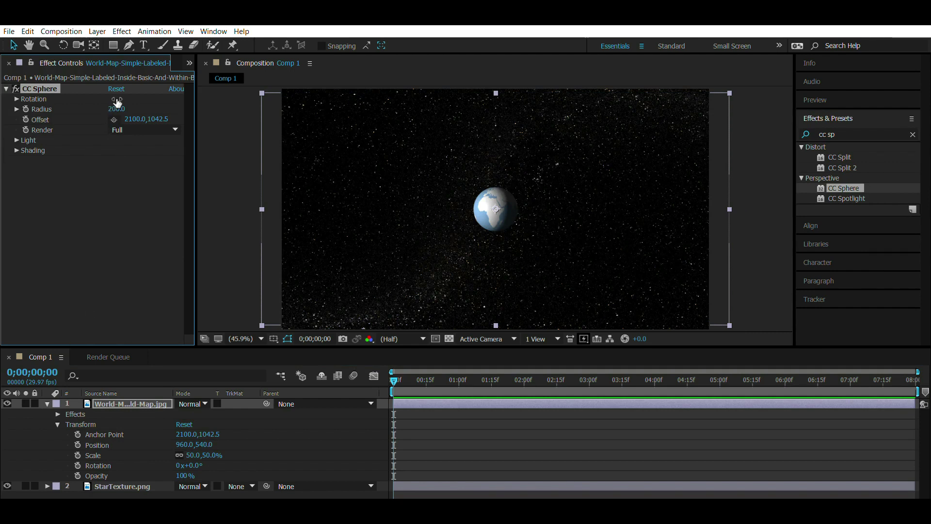
Set CC Sphere Radius to 307, Offset x to 2094, and lower the Ambient shading
mouse_move(117, 109)
mouse_down()
mouse_move(218, 98)
mouse_move(101, 156)
mouse_up()
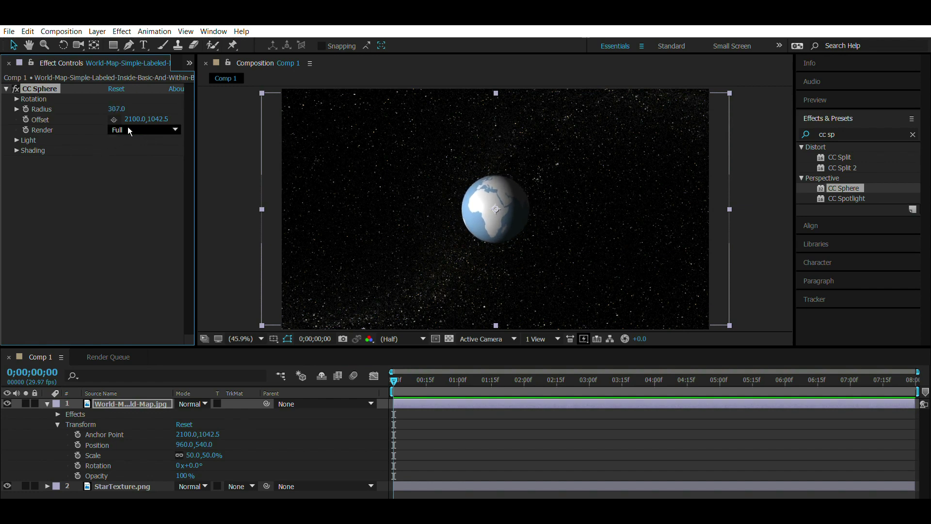
drag(140, 116, 145, 111)
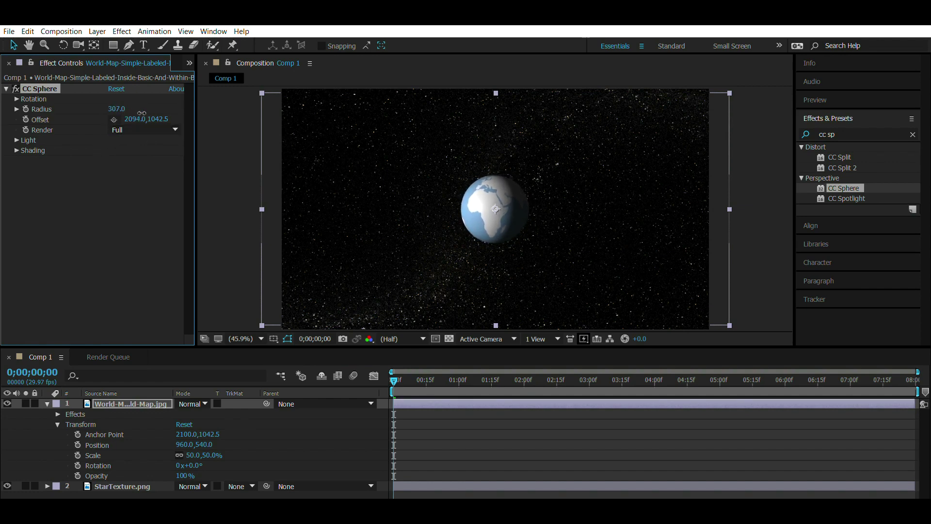
click(16, 140)
click(16, 150)
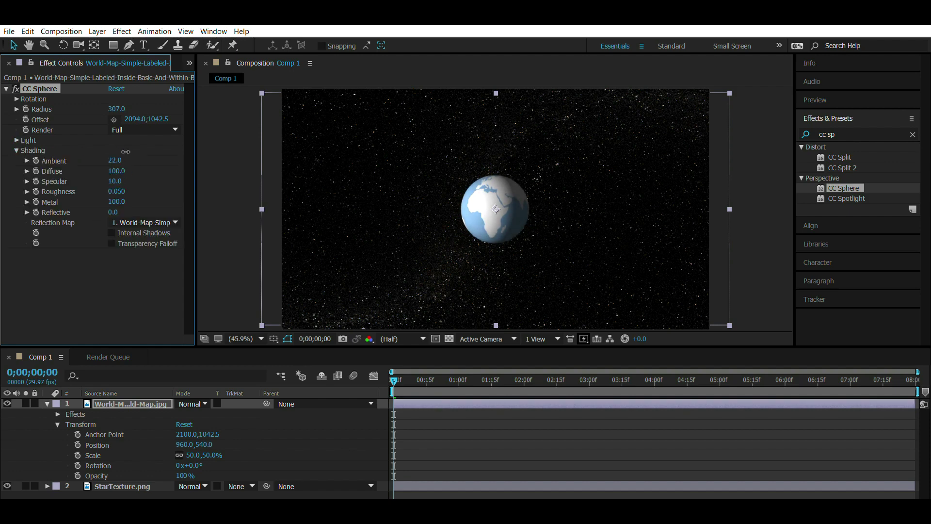
drag(123, 150, 116, 151)
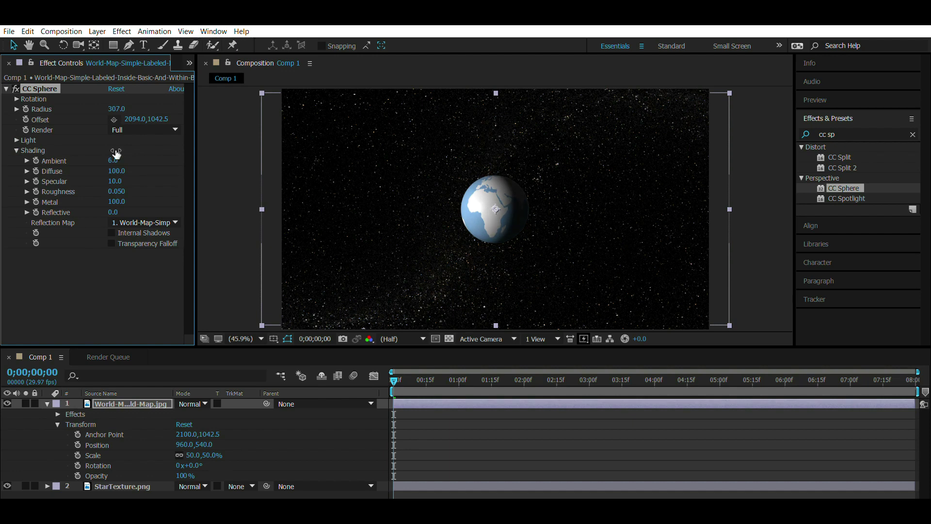
click(17, 150)
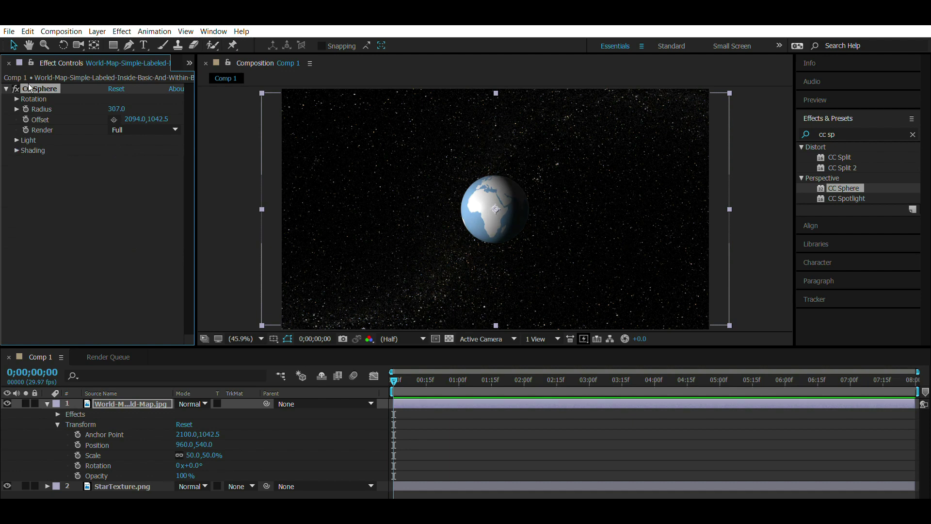
click(17, 98)
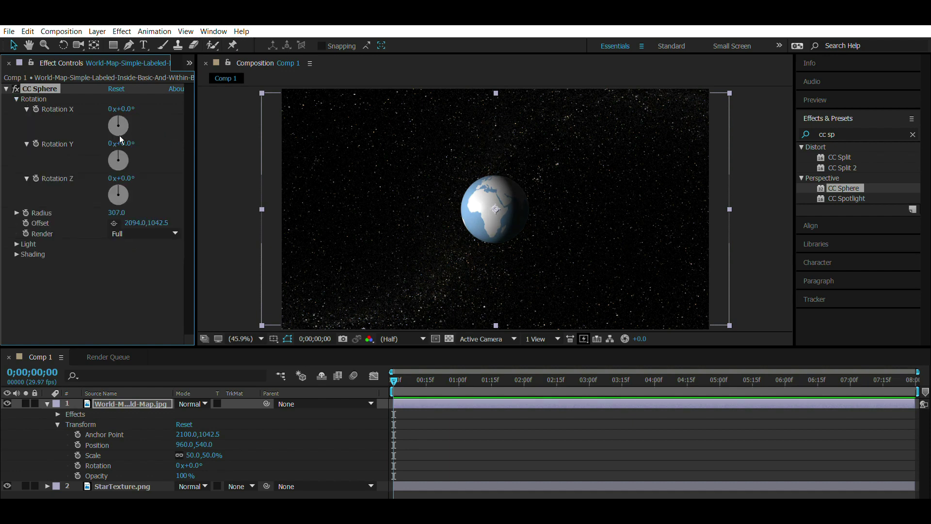
Try X and Z rotations on the globe, then reset both to 0
drag(131, 102, 146, 108)
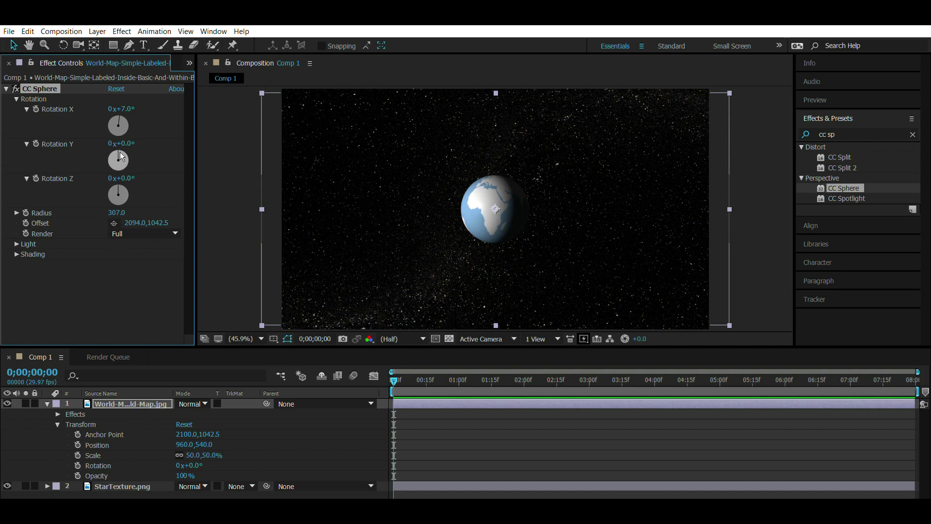
drag(131, 178, 136, 168)
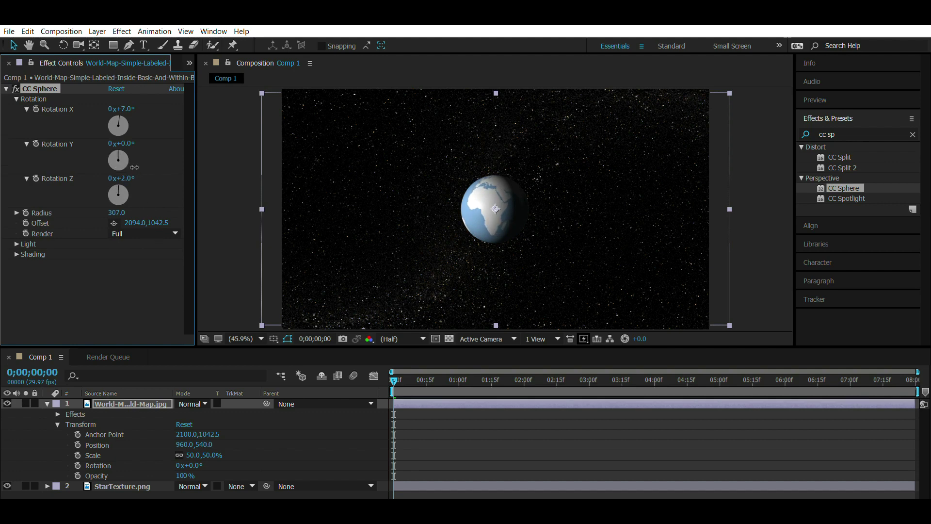
click(127, 178)
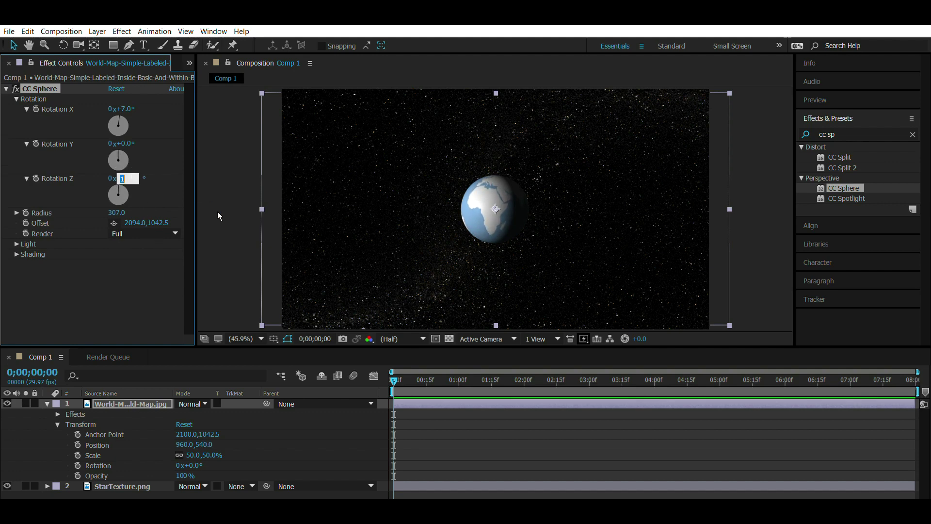
text(0)
key(Return)
click(126, 108)
text(0)
key(Return)
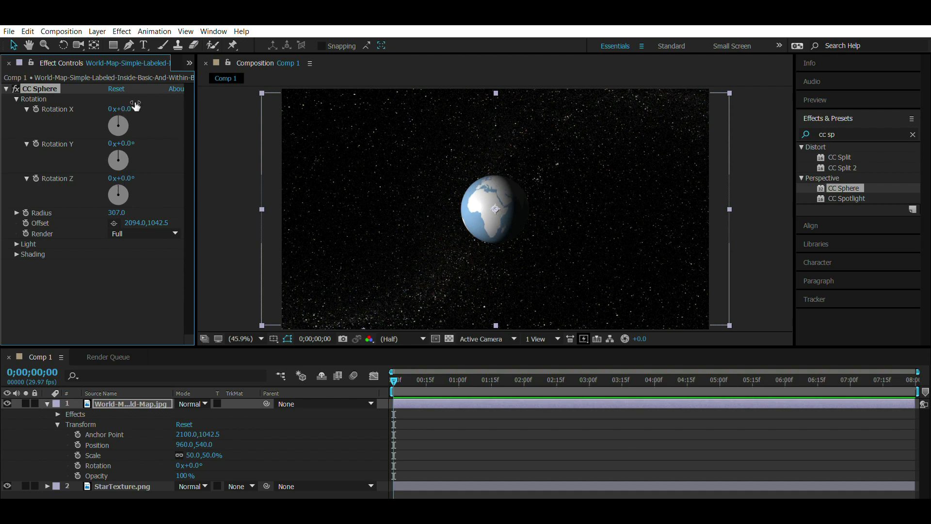
Try a Y rotation, reset it to 0, and reveal CC Sphere under the map layer
mouse_move(120, 143)
mouse_down()
mouse_move(80, 134)
mouse_move(164, 139)
mouse_move(143, 140)
mouse_up()
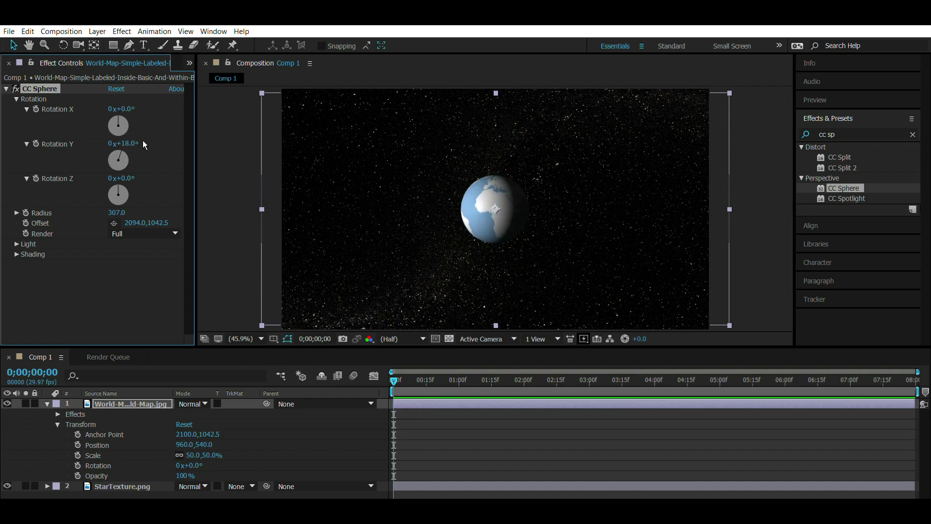
click(125, 143)
text(0)
key(Return)
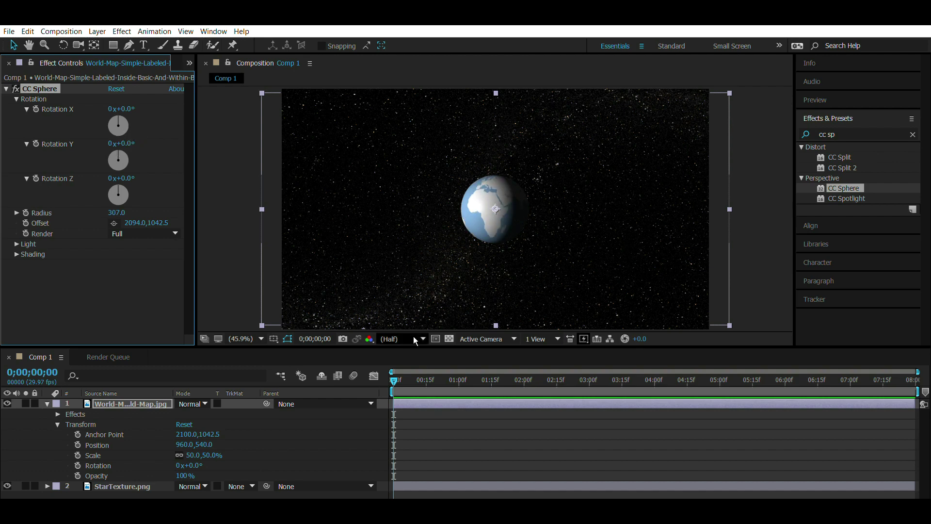
click(58, 424)
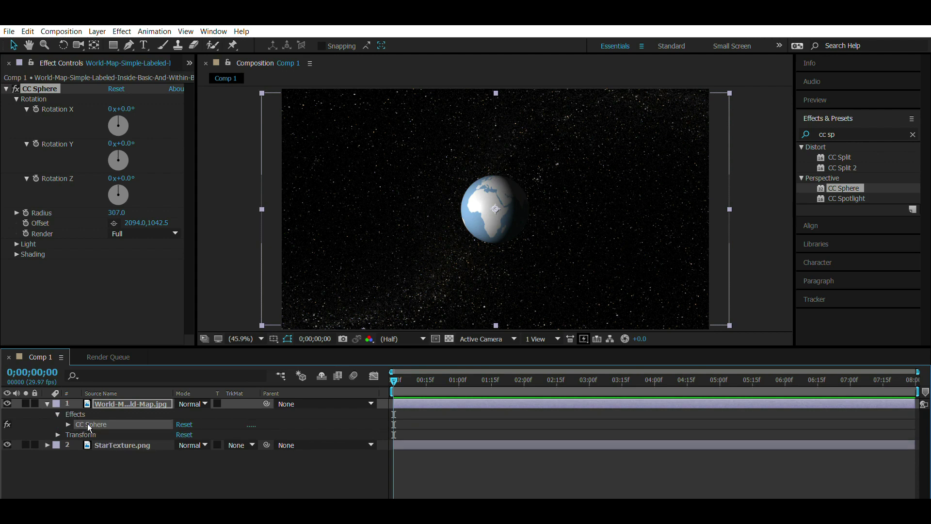
Set a Rotation Y keyframe at 0° on the first frame
click(68, 425)
scroll(85, 409, down, 1)
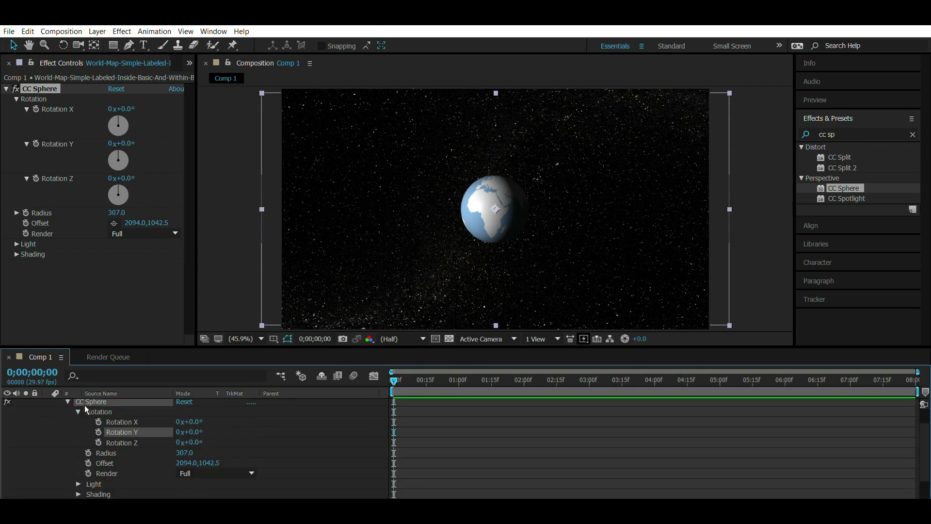
scroll(226, 456, up, 1)
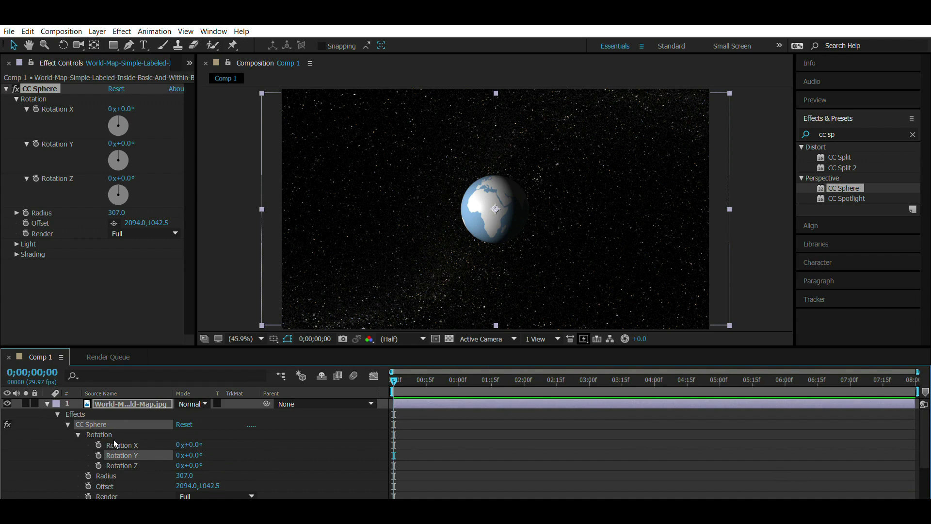
click(98, 455)
Add a 360° Rotation Y keyframe at about 2s, then move it near the timeline's end
mouse_move(398, 374)
mouse_down()
mouse_move(545, 395)
mouse_move(528, 389)
mouse_up()
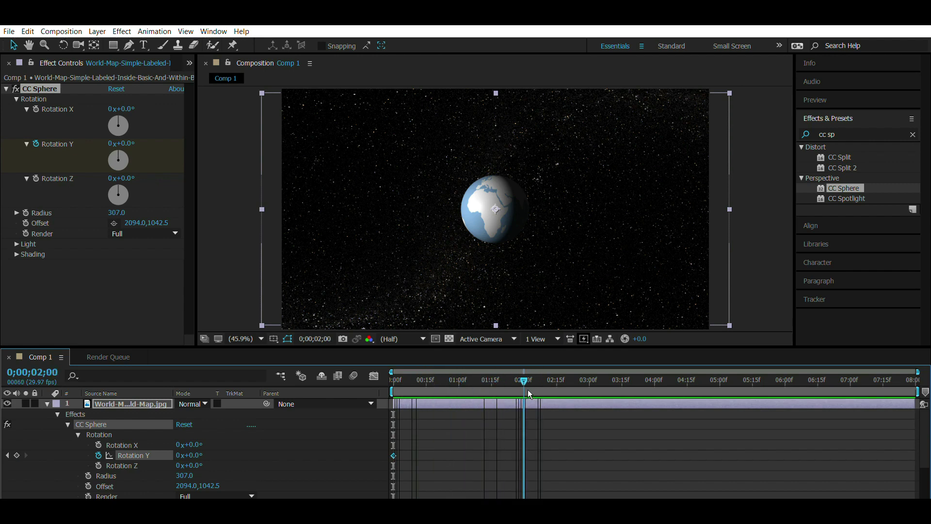
click(16, 454)
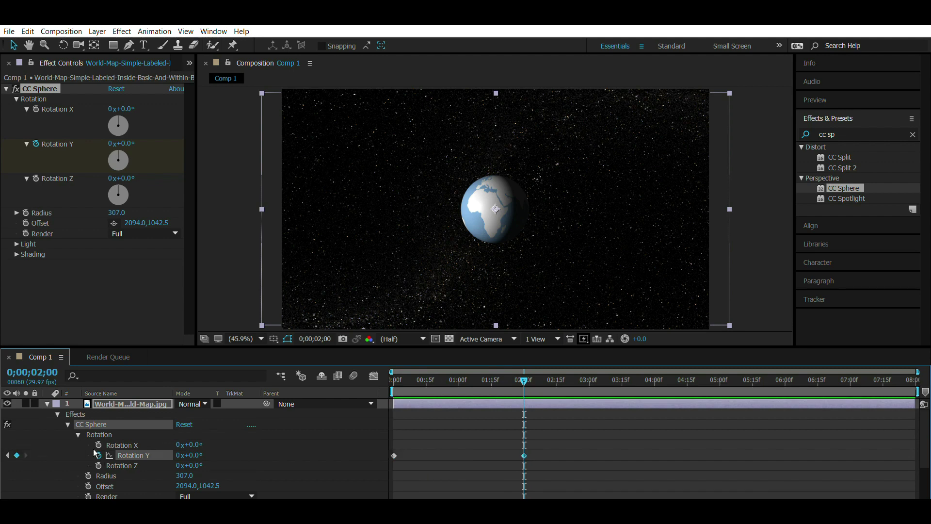
click(197, 455)
text(360)
key(Return)
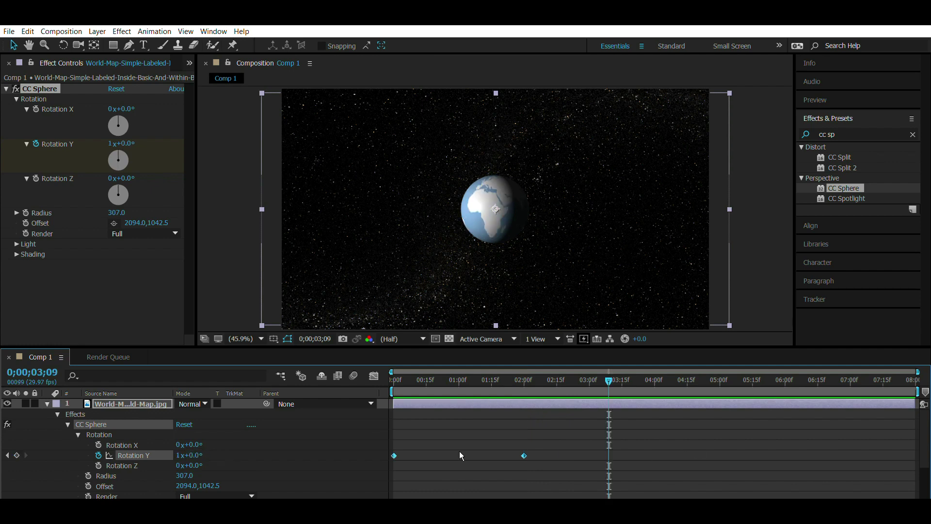
click(525, 455)
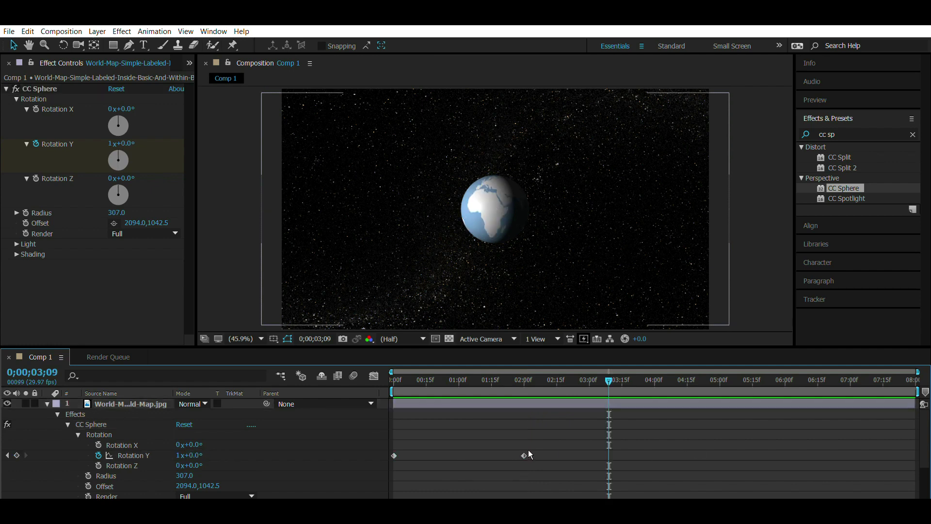
drag(526, 455, 857, 456)
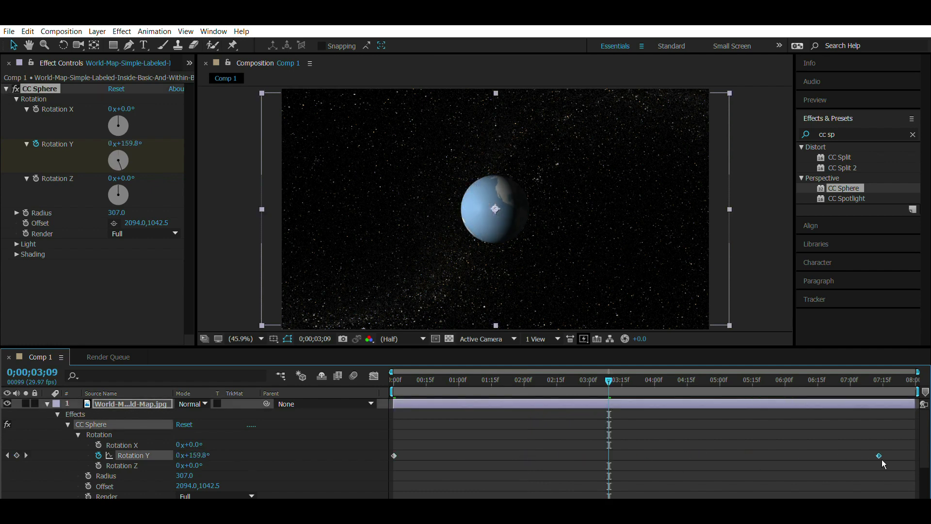